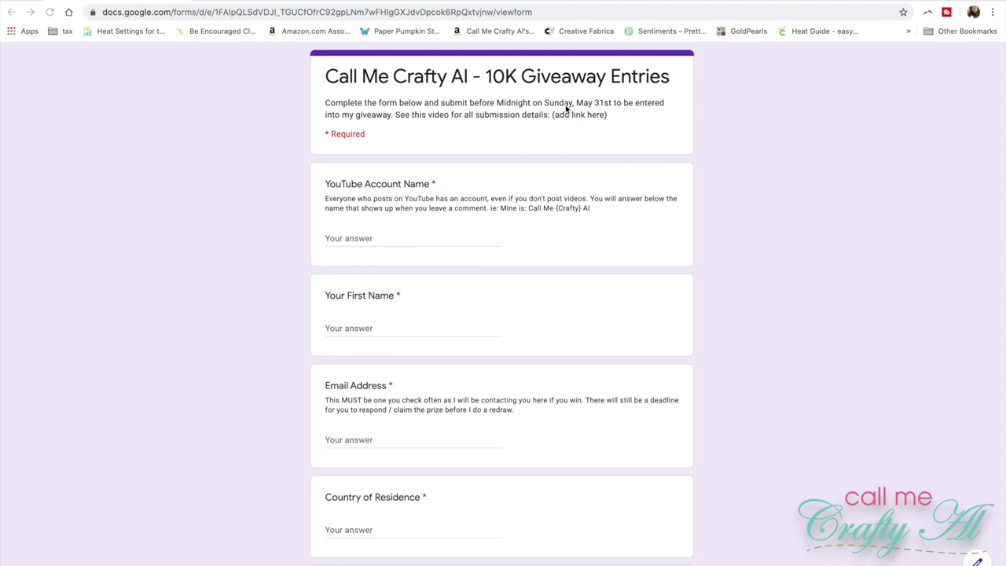
# Fill in the entrant's YouTube account name, first name and e-mail address, correcting an e-mail typo
pyautogui.click(377, 239)
pyautogui.click(362, 244)
pyautogui.write('Call')
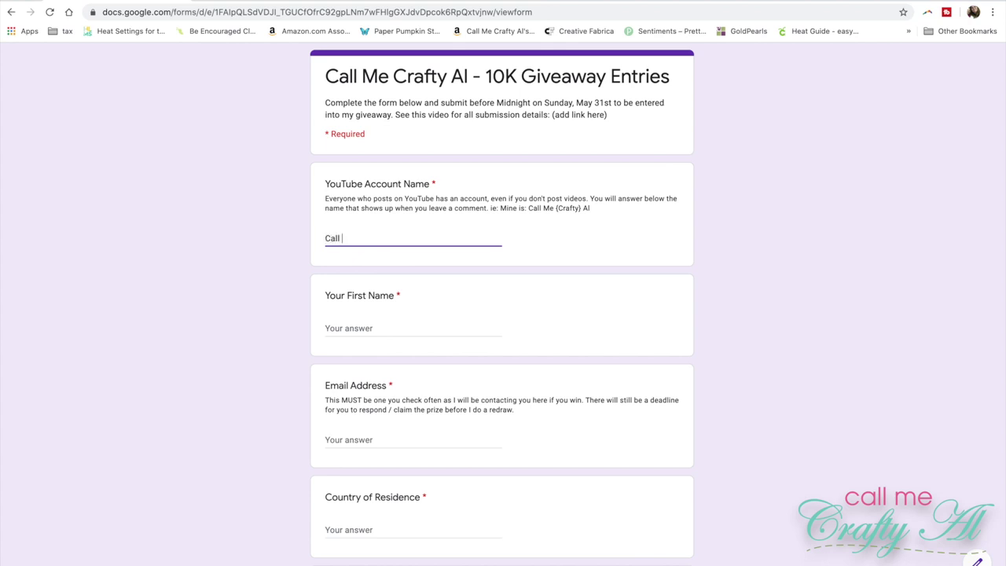
pyautogui.write(' Me Crafty Al')
pyautogui.press('Tab')
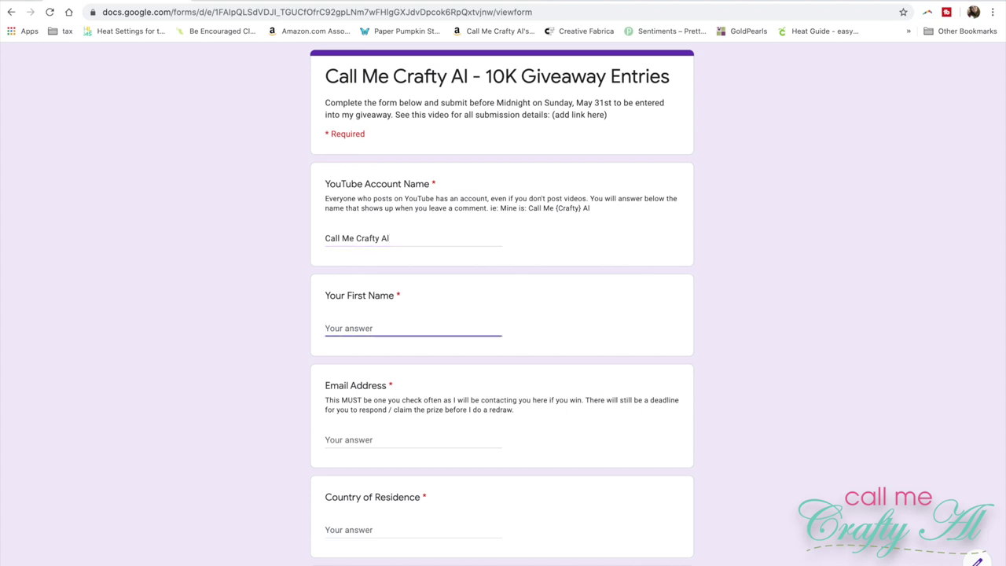
pyautogui.write('Alicia')
pyautogui.press('Tab')
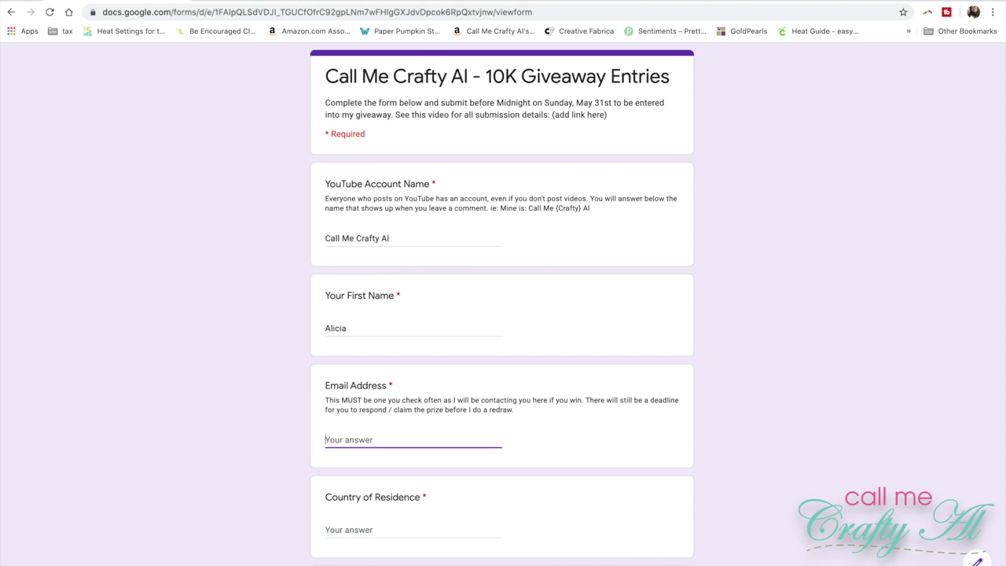
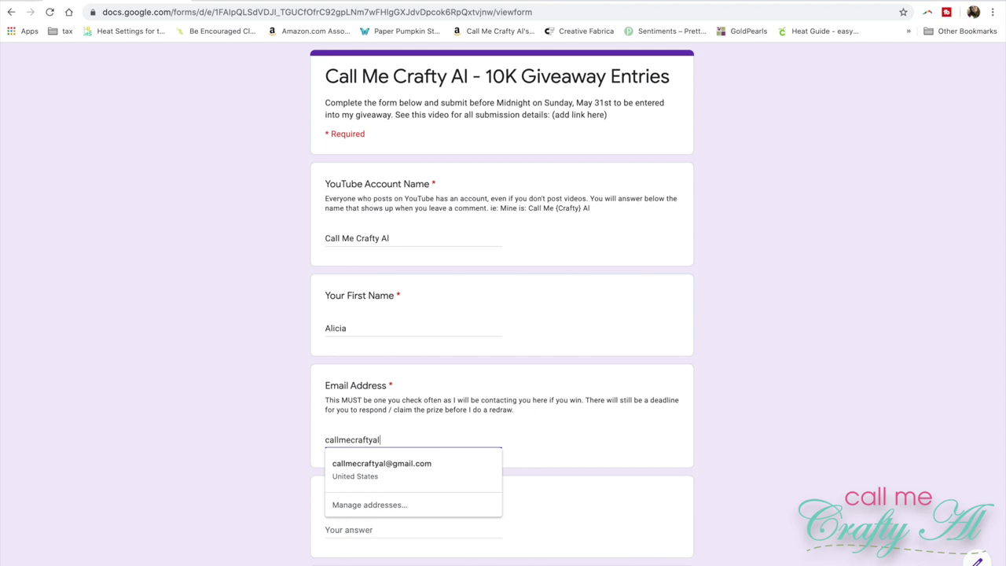
pyautogui.press('Tab')
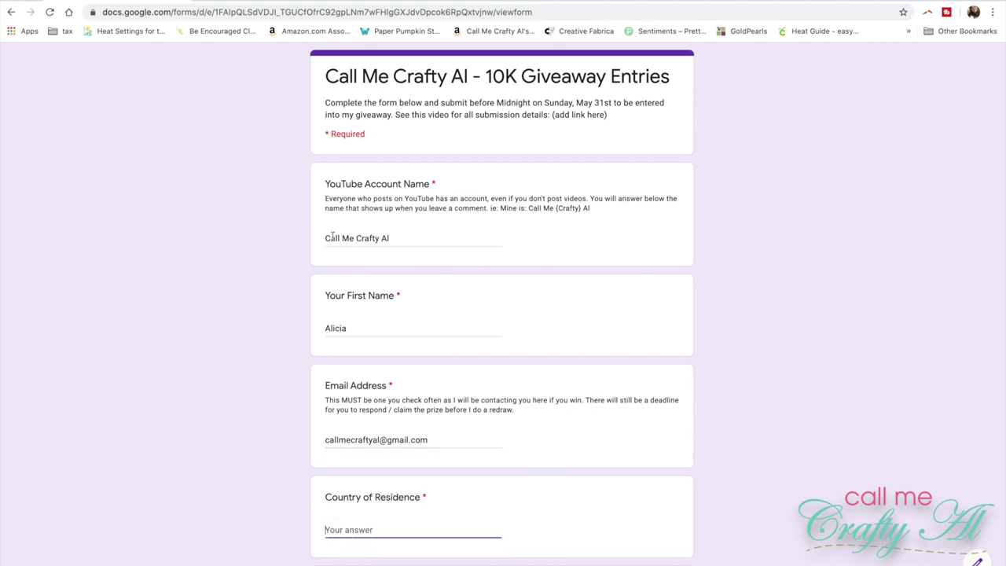
# Enter 'United States / US' as country of residence and 'scrapbook.com' as the gift card preference
pyautogui.click(221, 246)
pyautogui.scroll(-3, 222, 245)
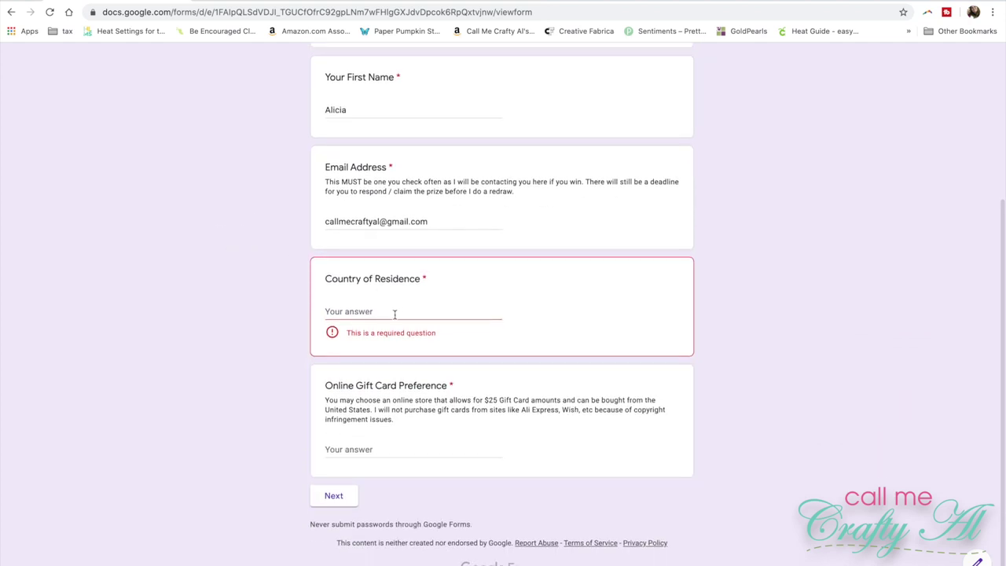
pyautogui.click(394, 314)
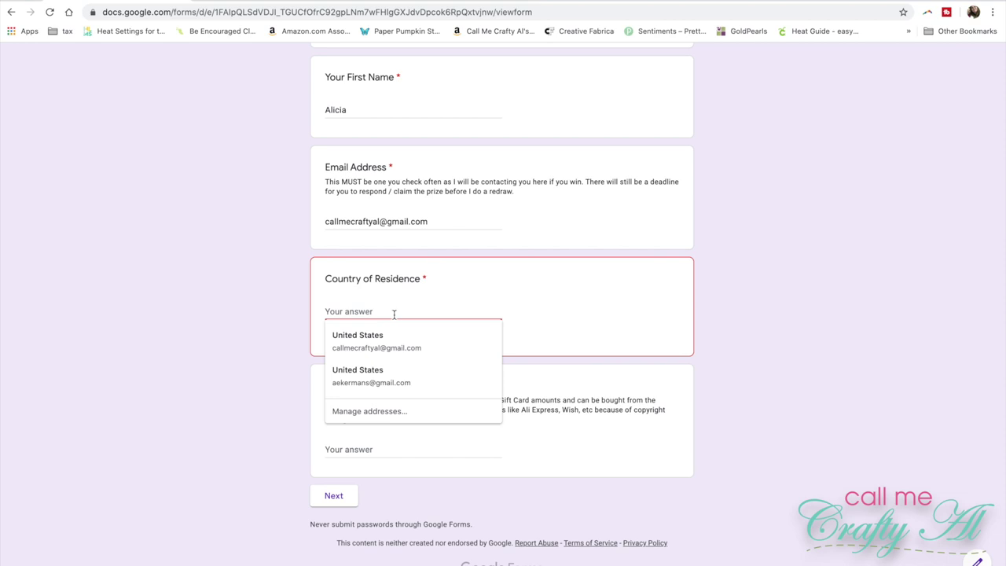
pyautogui.write('Unite')
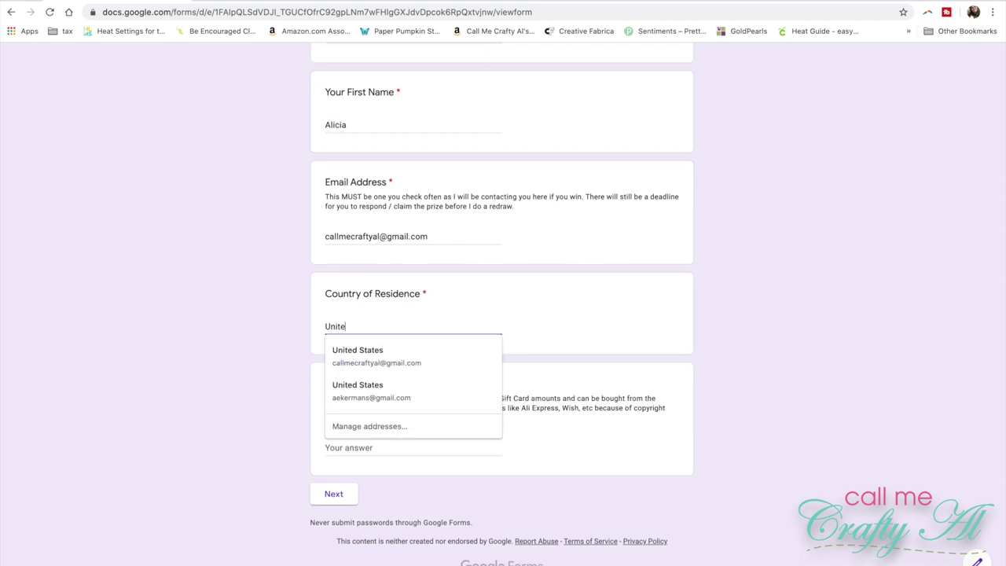
pyautogui.write('d States / US')
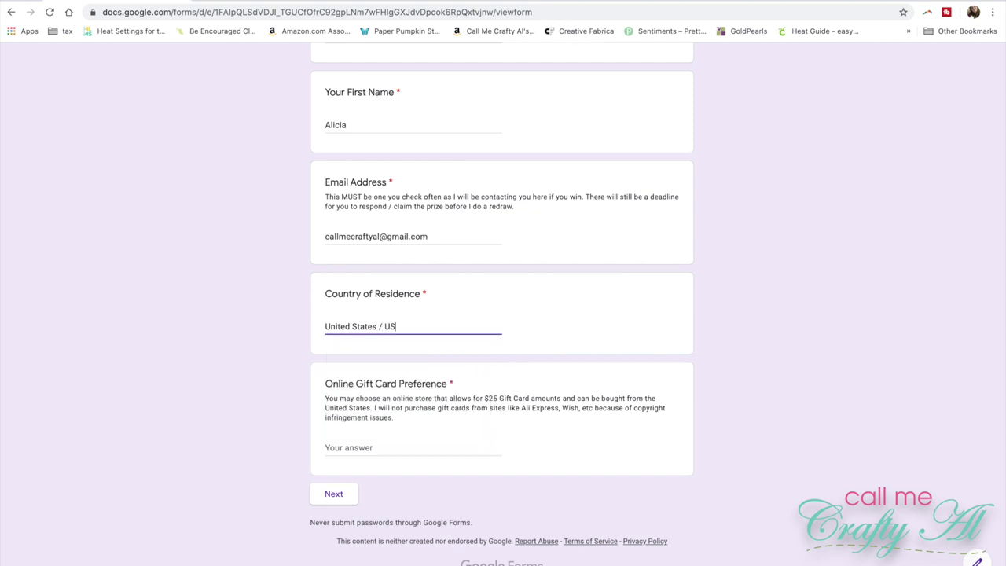
pyautogui.click(214, 357)
pyautogui.click(351, 448)
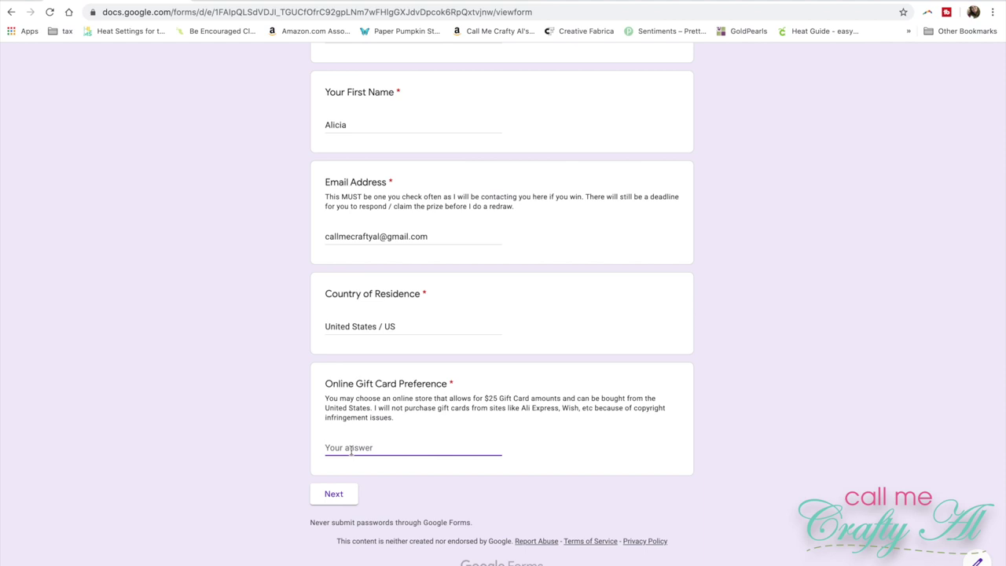
pyautogui.write('scrab')
pyautogui.write('p')
pyautogui.write('p')
pyautogui.write('bo')
pyautogui.write('ok.com')
# Go to the Secret Words page and enter January and February as Secret Words #1 and #2
pyautogui.click(329, 498)
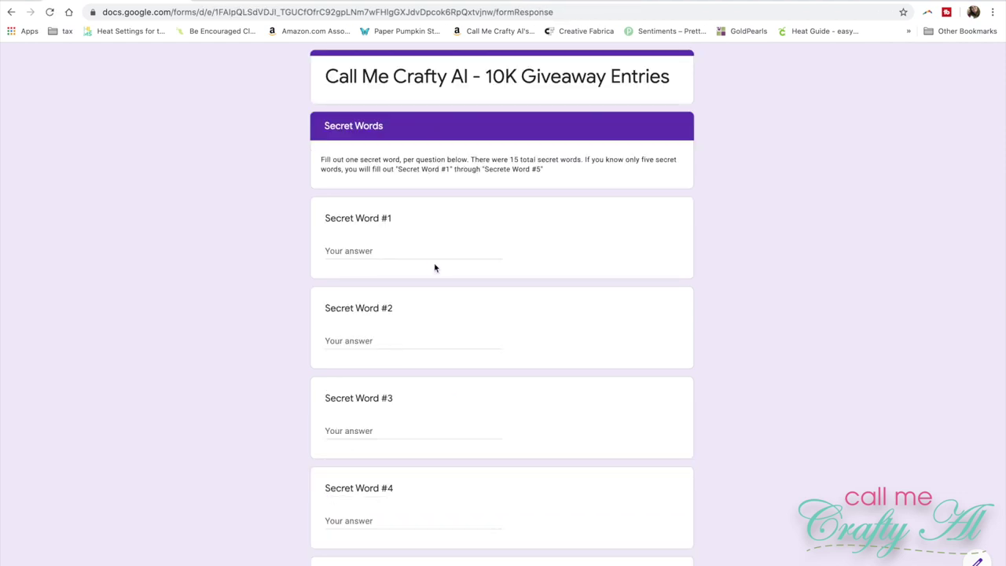
pyautogui.click(410, 251)
pyautogui.write('January')
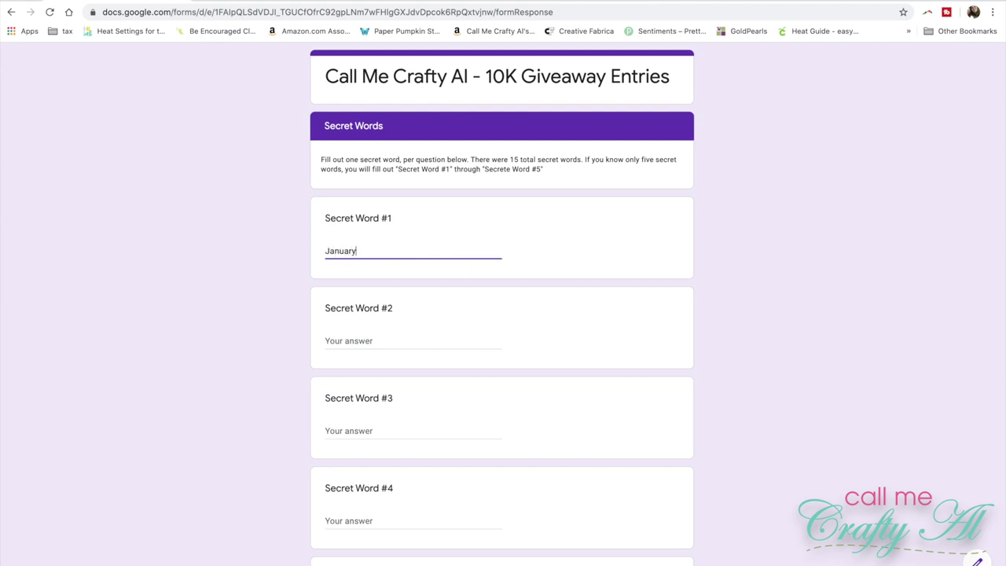
pyautogui.press('Tab')
pyautogui.write('Fevruary')
pyautogui.press('BackSpace')
pyautogui.write('bru')
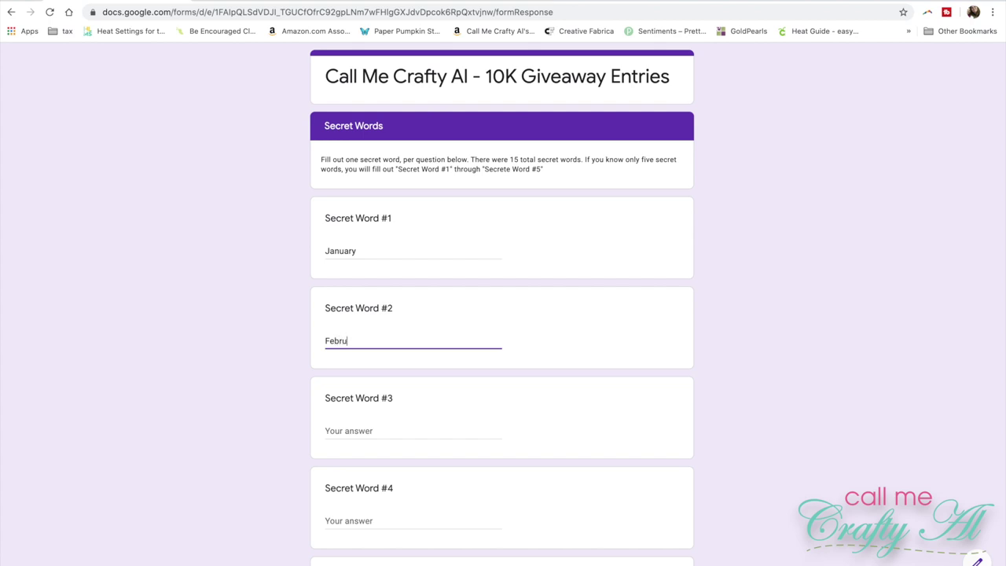
pyautogui.write('ary')
# Fill Secret Words #3 to #5 with Mar, April and May
pyautogui.press('Tab')
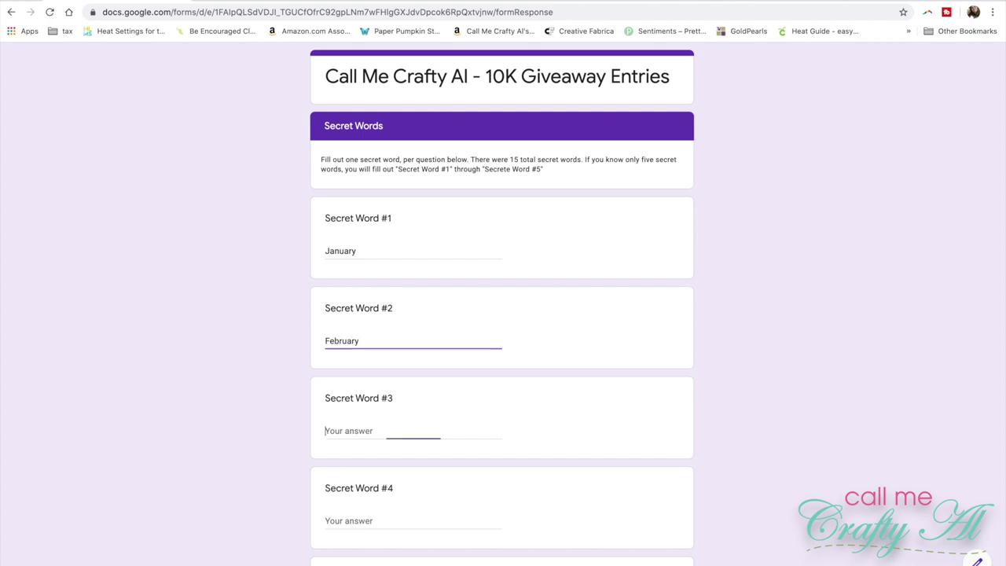
pyautogui.write('March')
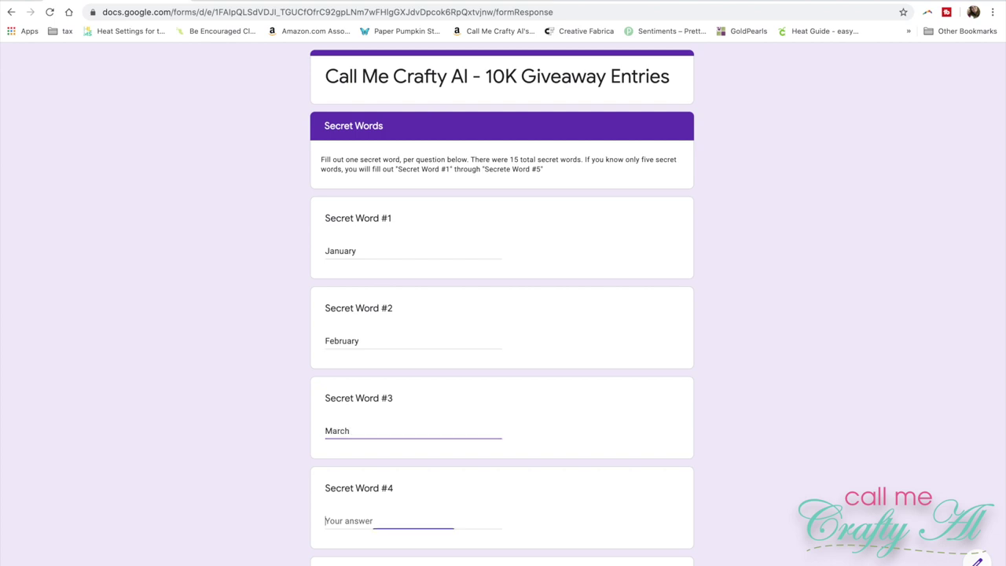
pyautogui.press('Tab')
pyautogui.write('A')
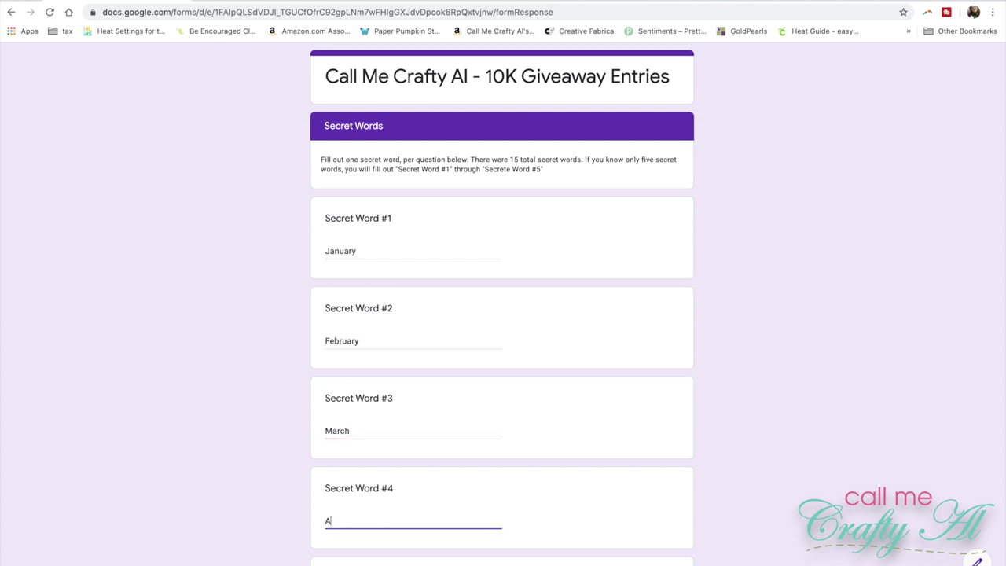
pyautogui.write('pril')
pyautogui.press('Tab')
pyautogui.write('May')
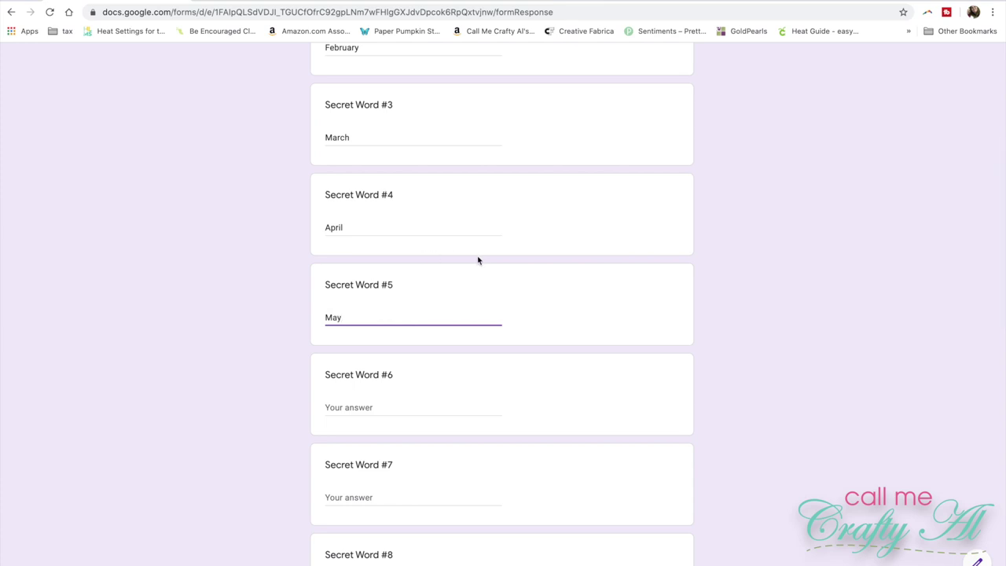
# Continue from the Secret Words page to the Bonus Entries page
pyautogui.scroll(-3, 440, 274)
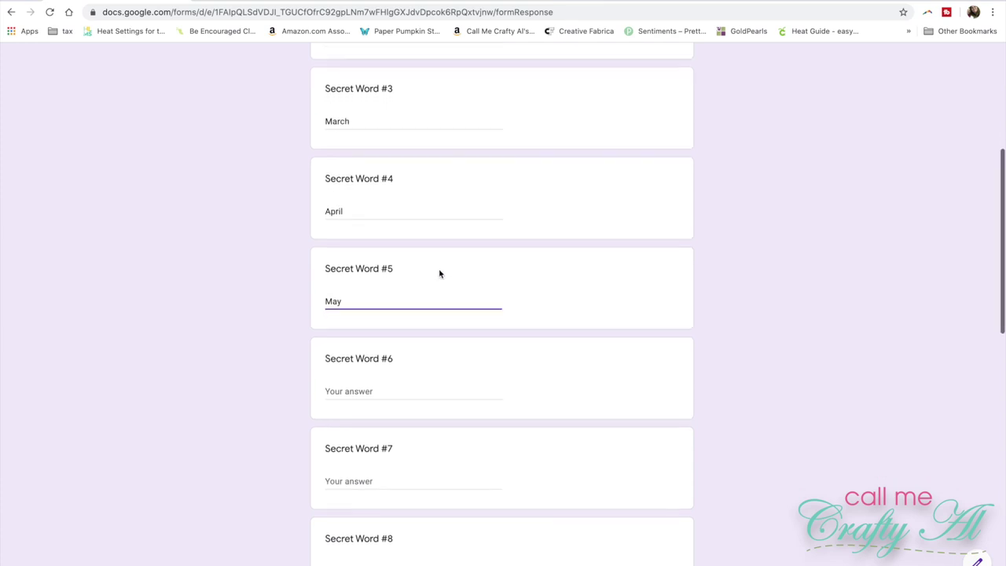
pyautogui.scroll(-2, 440, 274)
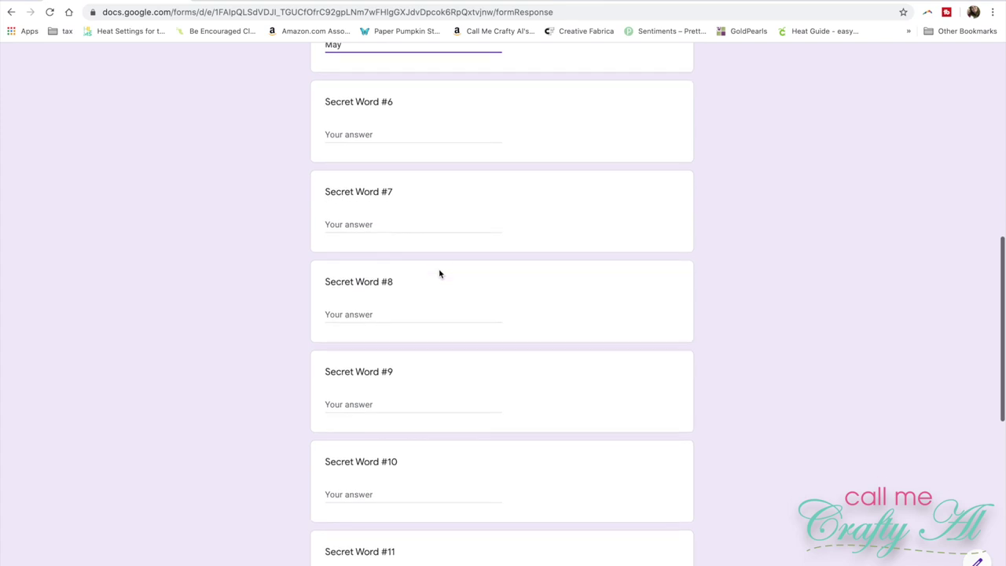
pyautogui.scroll(-3, 440, 270)
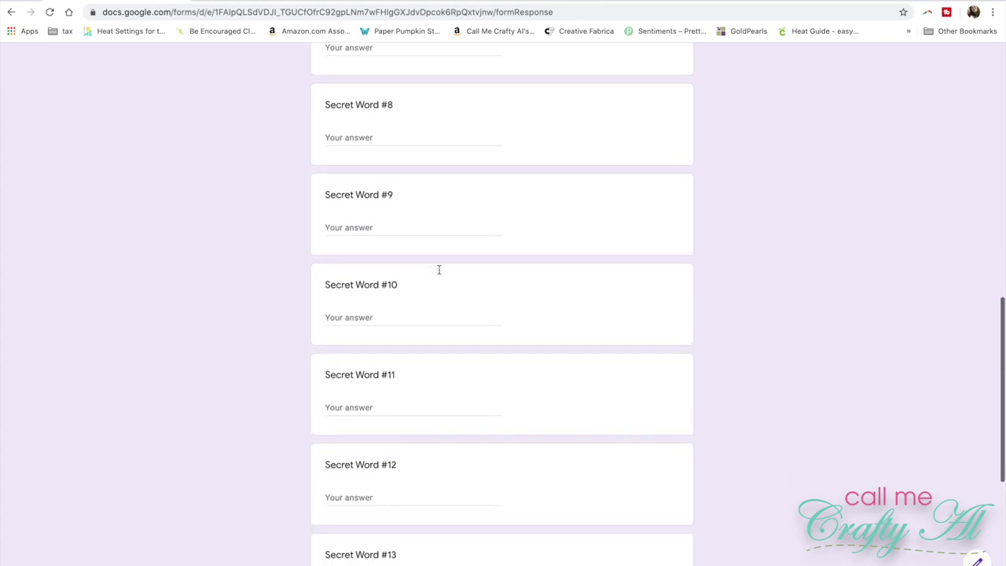
pyautogui.scroll(-3, 439, 274)
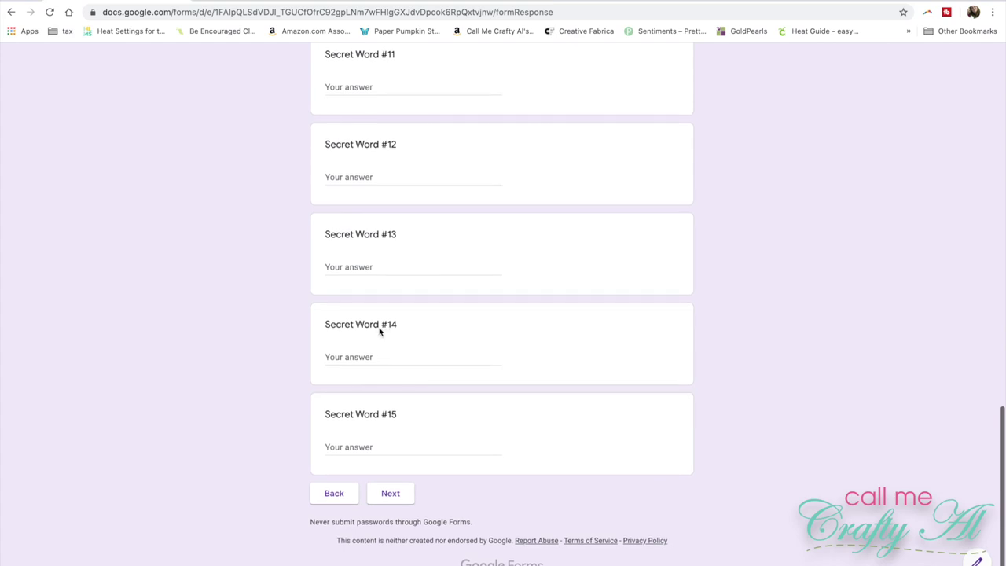
pyautogui.click(391, 495)
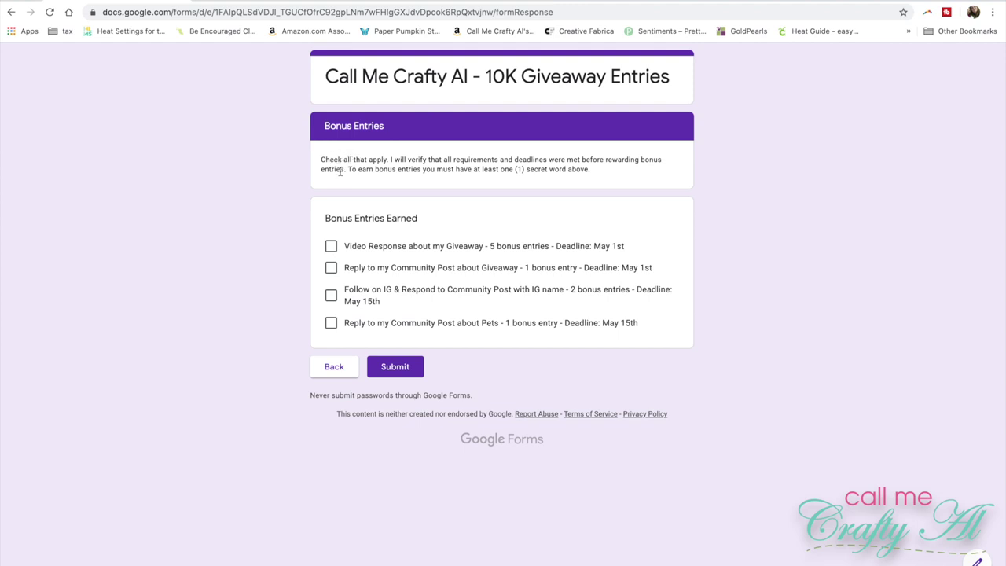
# Tick the Video Response and pets Community Post bonus entries, then submit the entry
pyautogui.click(331, 247)
pyautogui.click(331, 323)
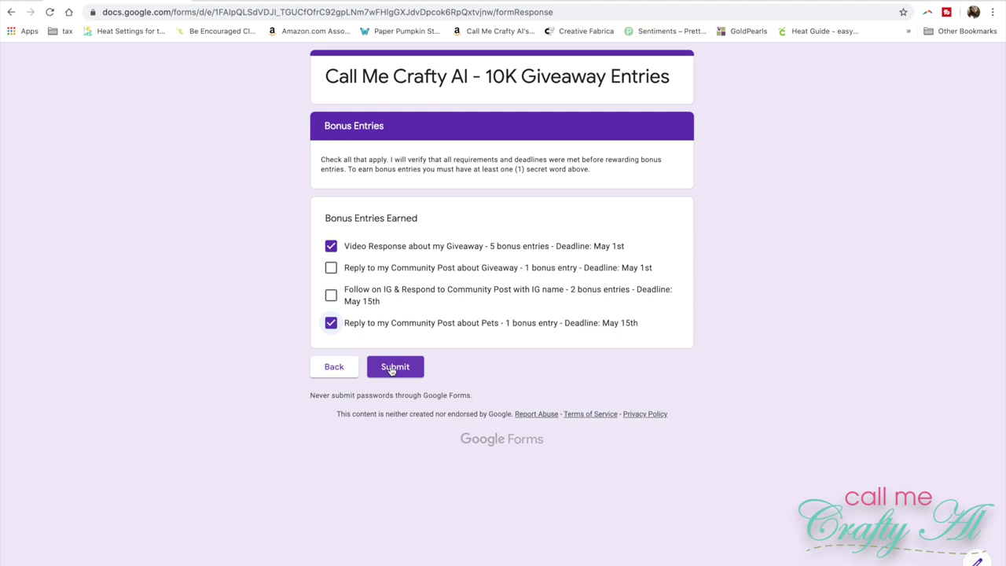
pyautogui.click(391, 369)
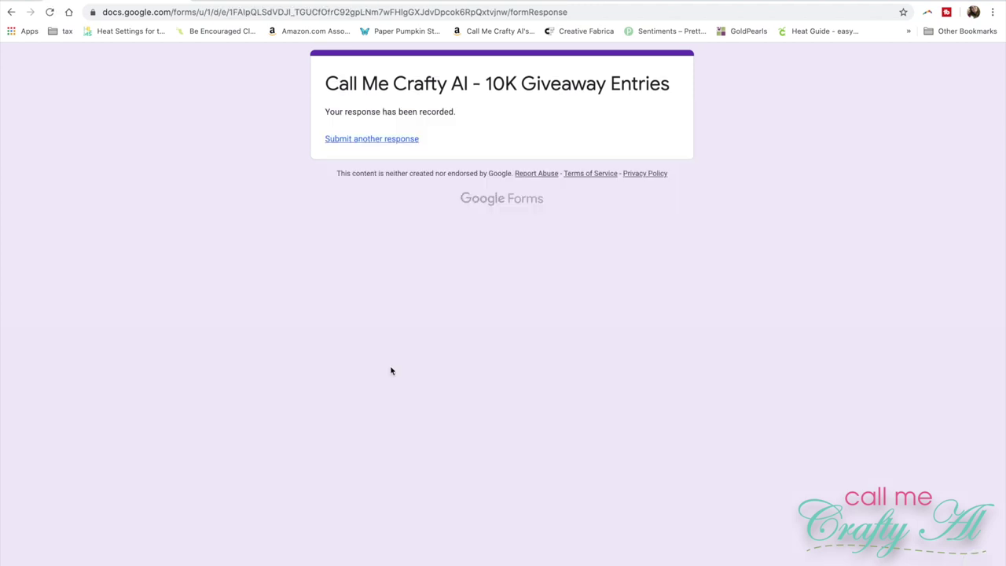